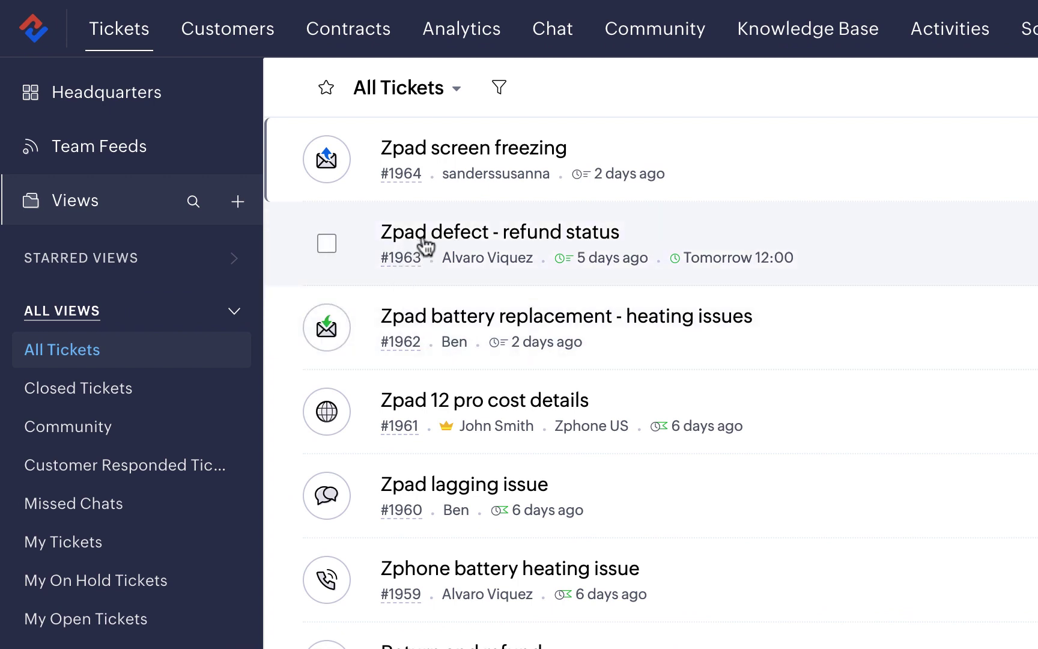
pyautogui.moveTo(404, 260)
pyautogui.moveTo(712, 269)
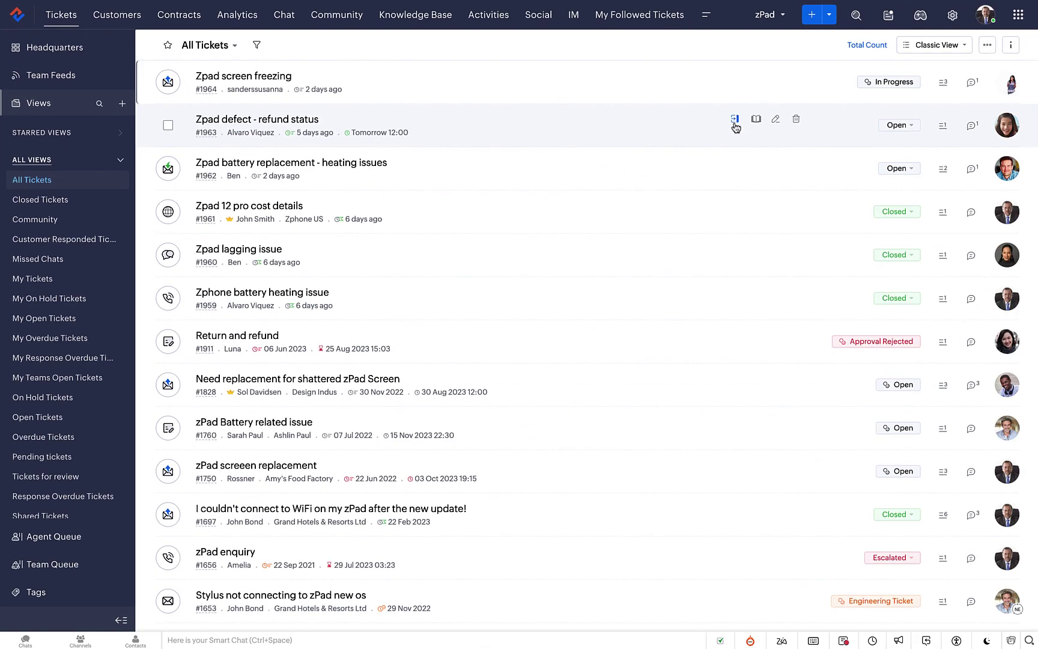
pyautogui.click(735, 121)
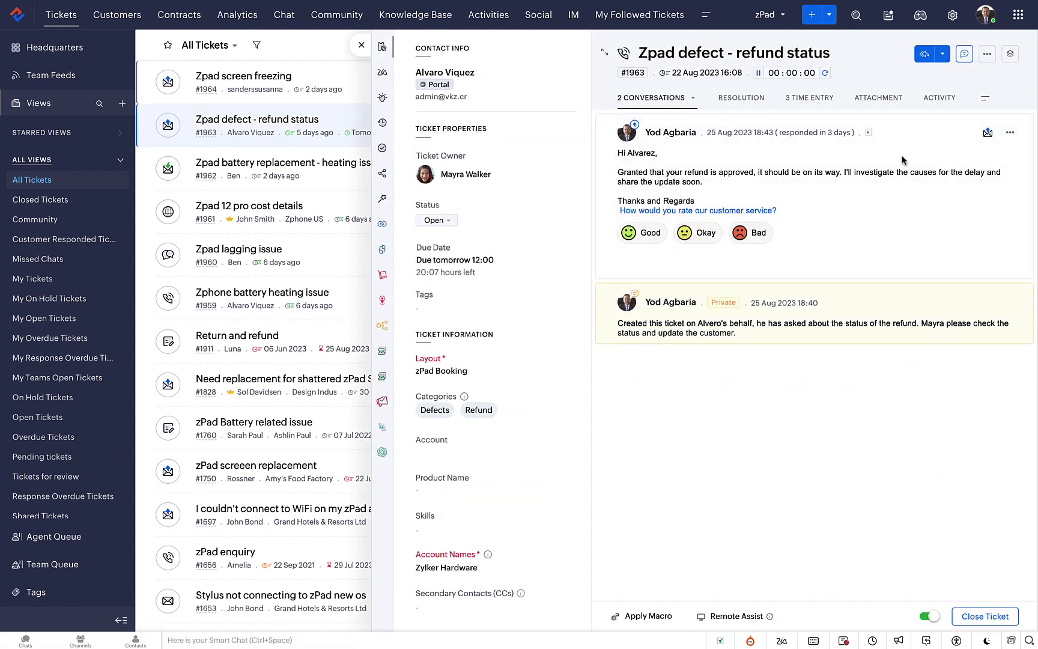
pyautogui.click(358, 54)
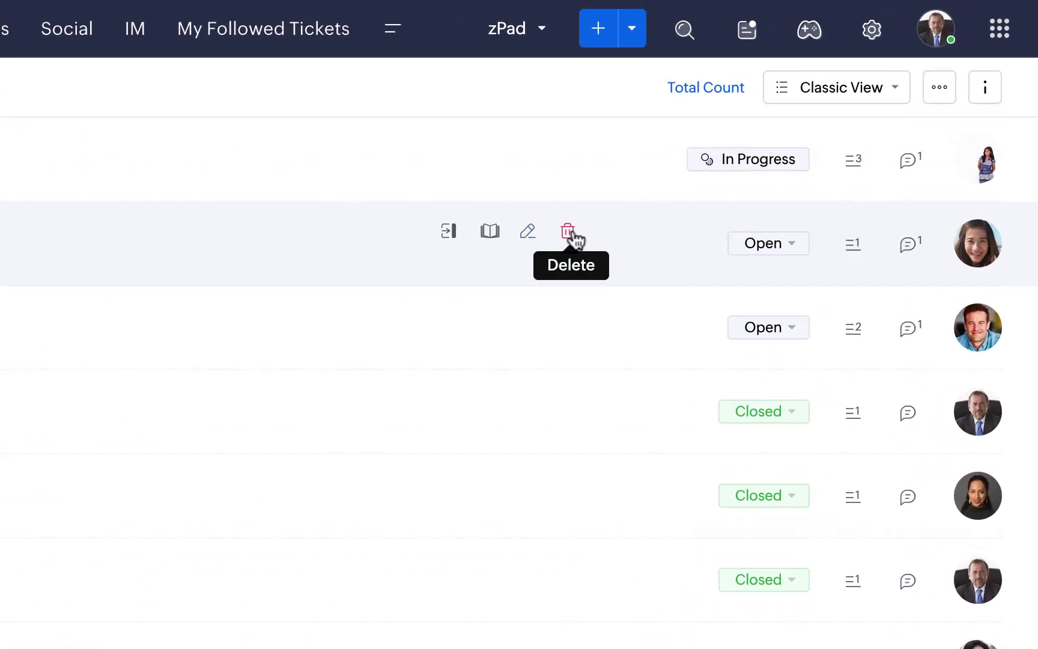
pyautogui.click(768, 246)
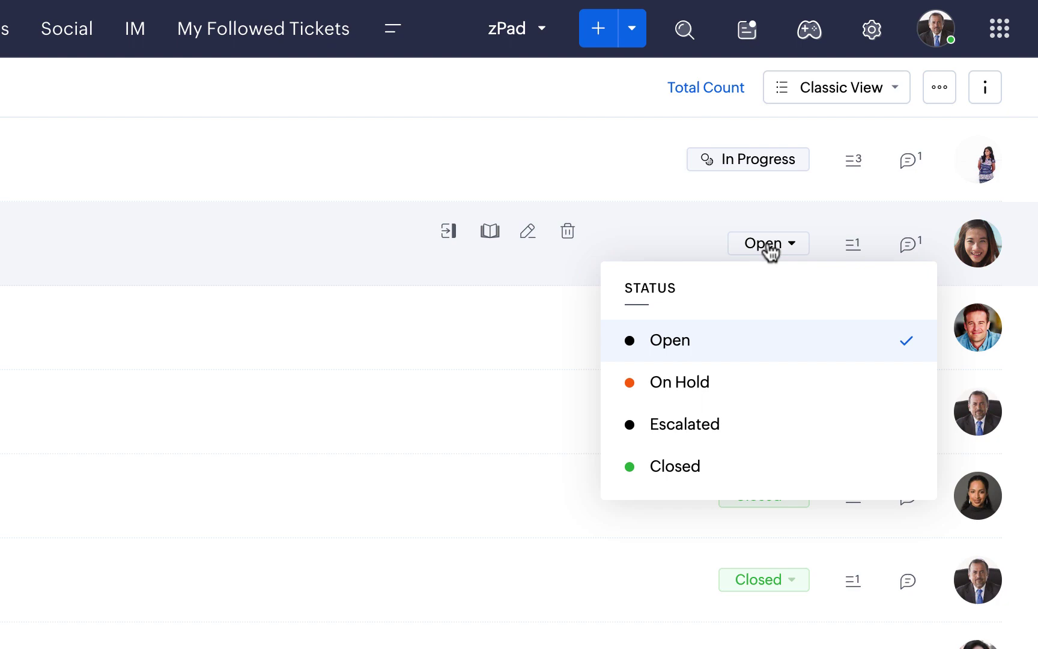
pyautogui.click(768, 250)
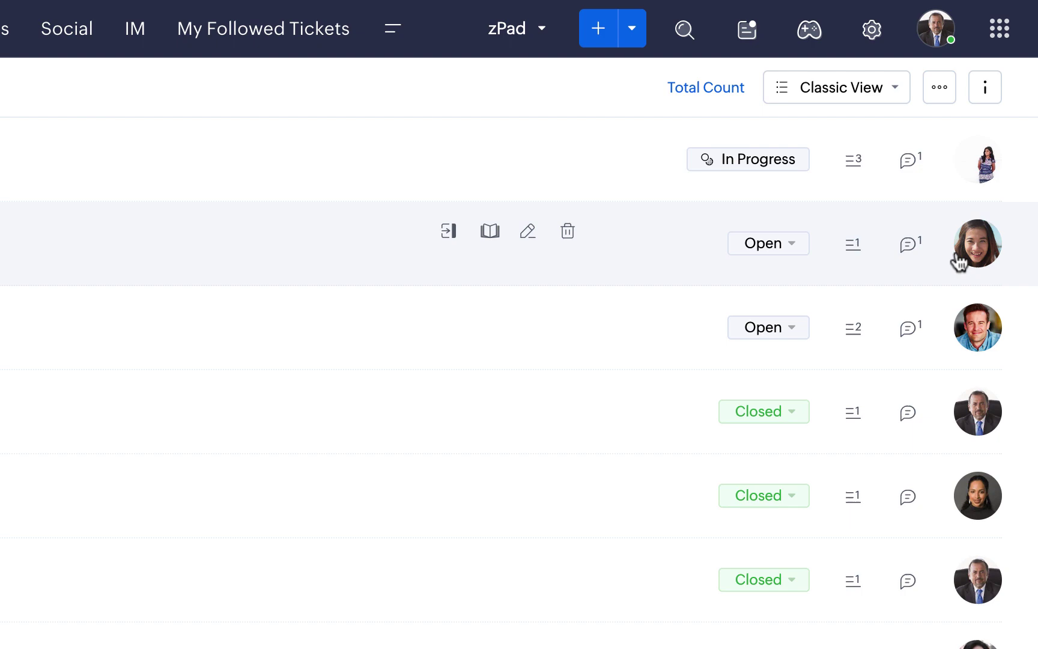
pyautogui.click(985, 257)
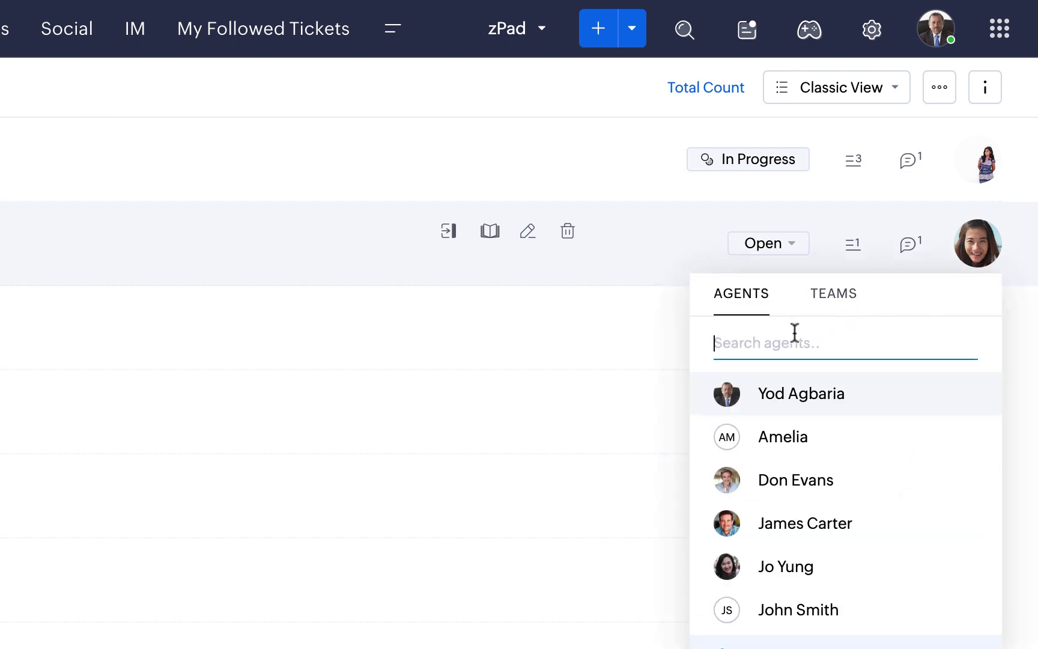
pyautogui.click(833, 297)
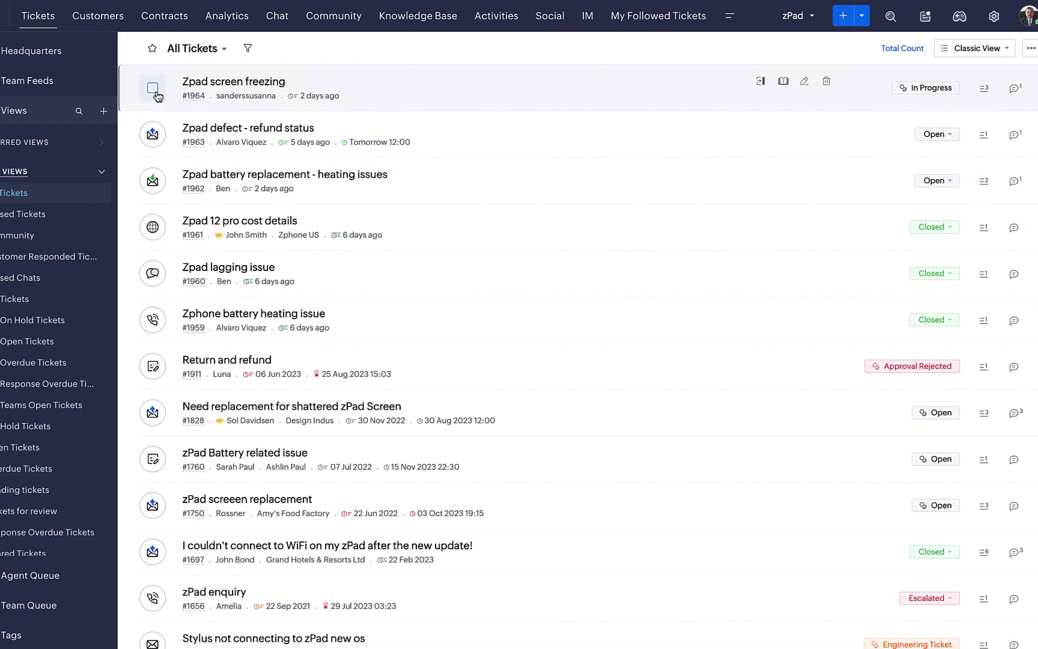
pyautogui.click(153, 90)
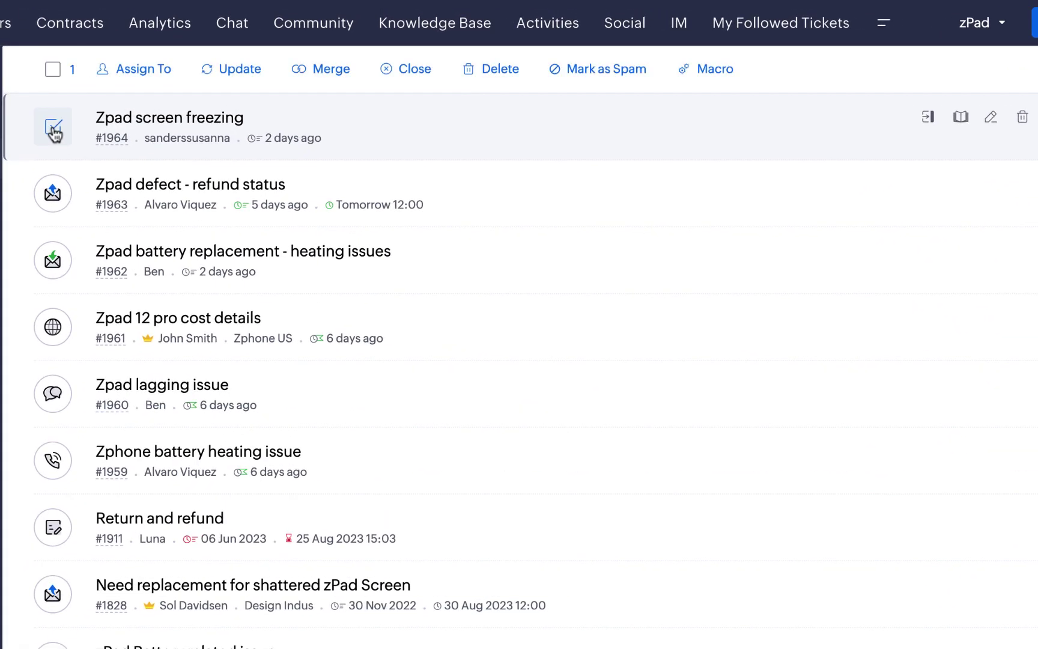
pyautogui.click(53, 70)
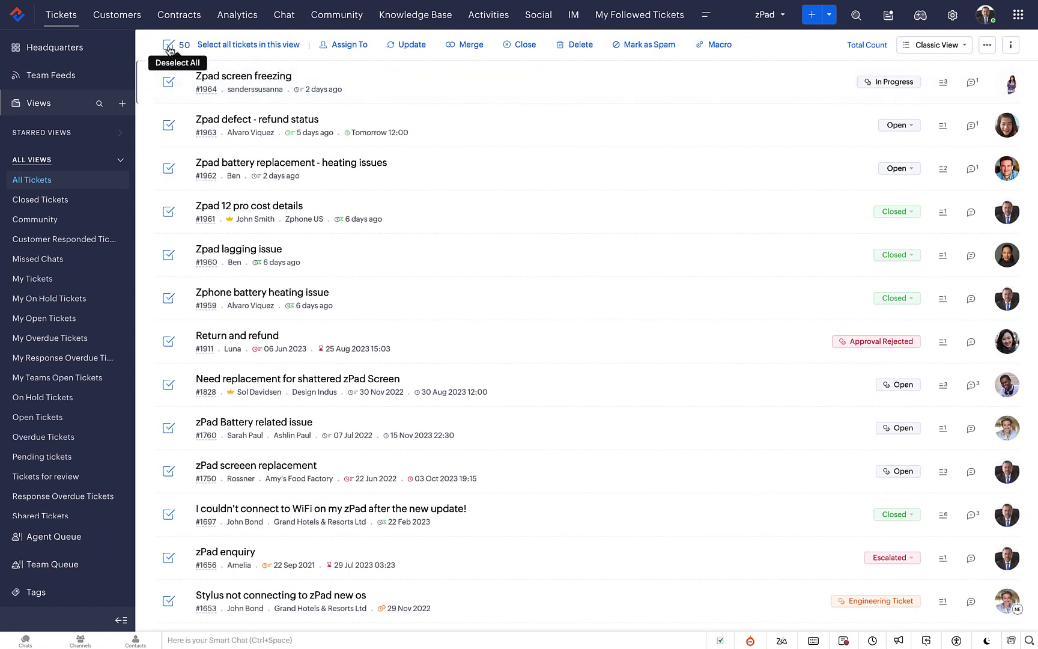
pyautogui.click(168, 46)
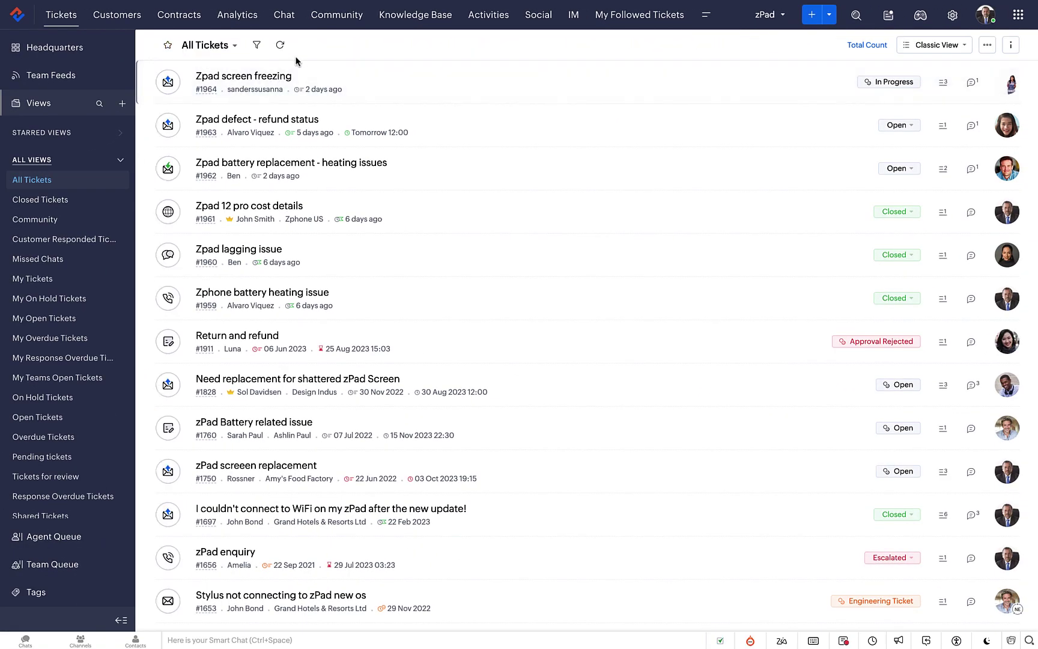
pyautogui.click(258, 48)
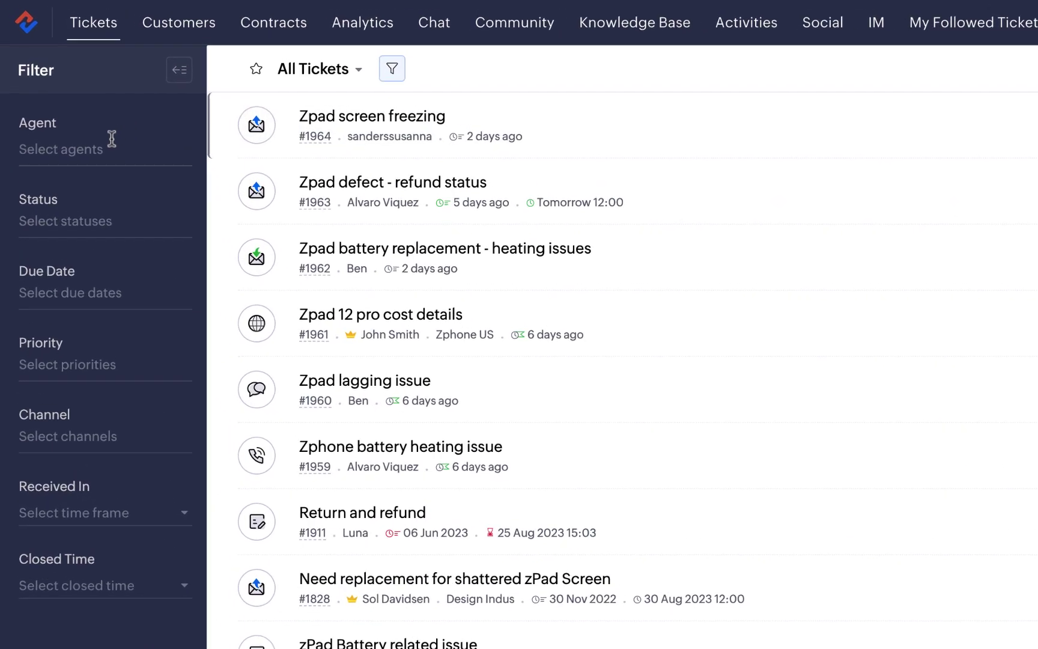
pyautogui.click(73, 105)
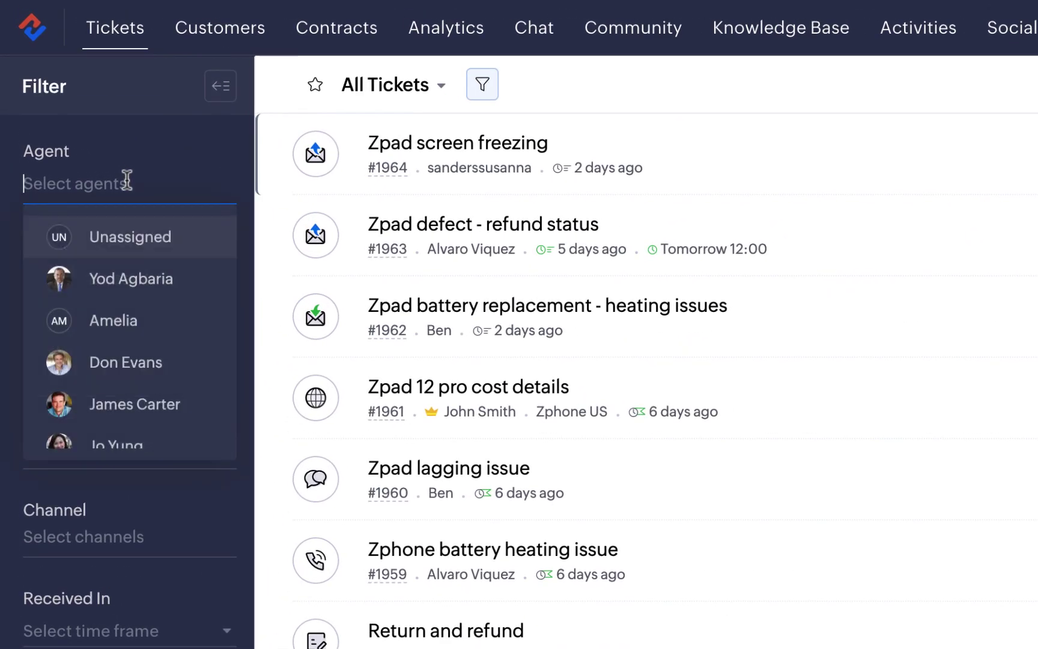
pyautogui.press('Escape')
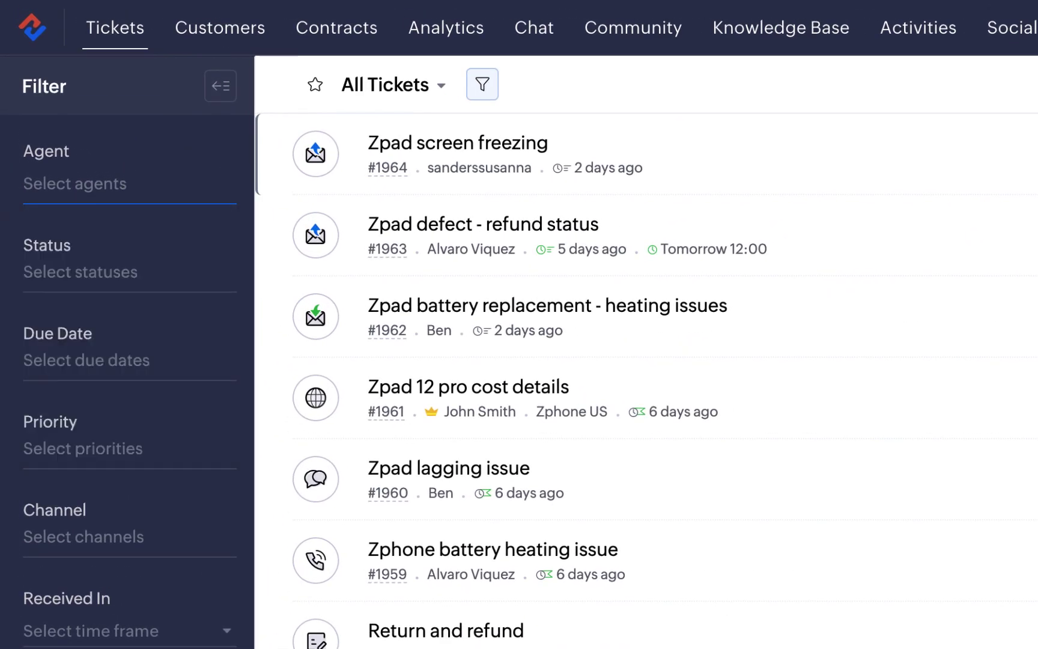
pyautogui.press('Tab')
pyautogui.press('Tab')
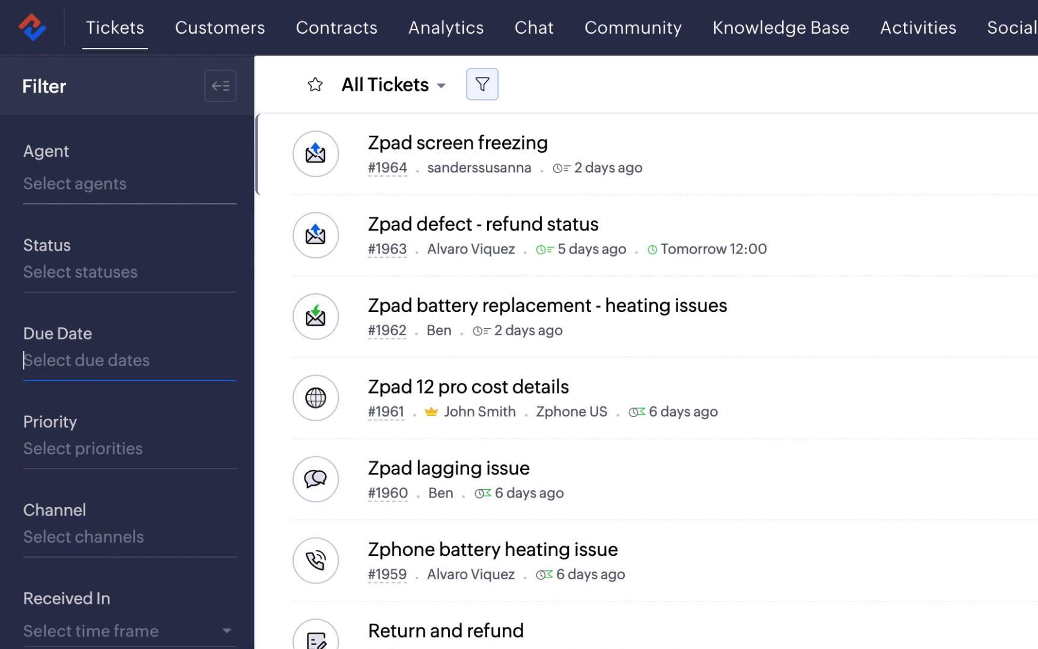
pyautogui.press('Tab')
pyautogui.press('Tab')
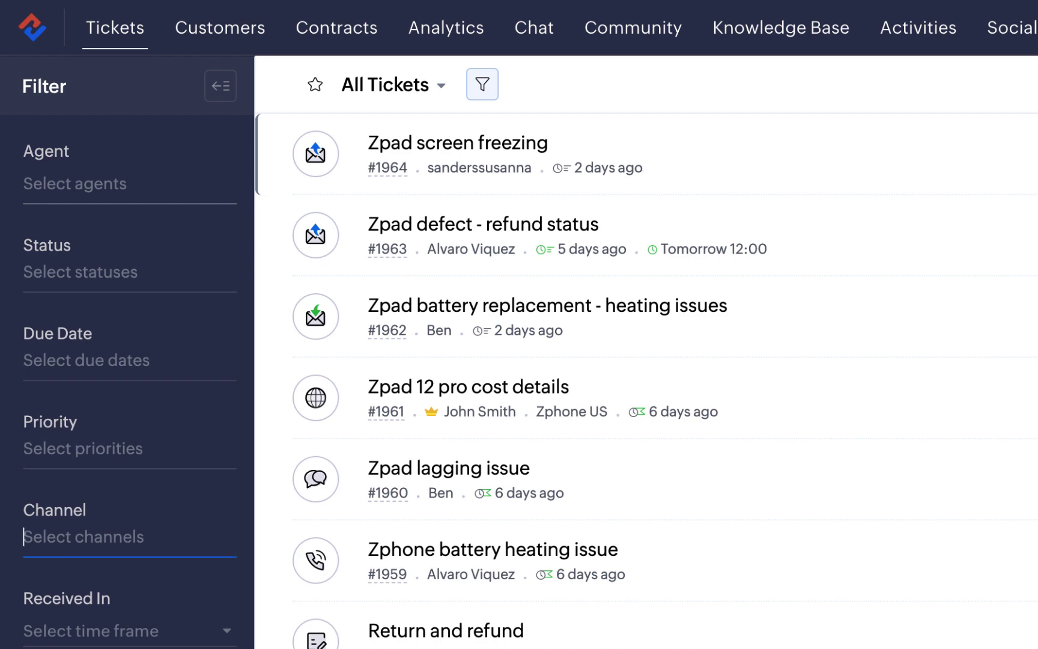
pyautogui.press('Tab')
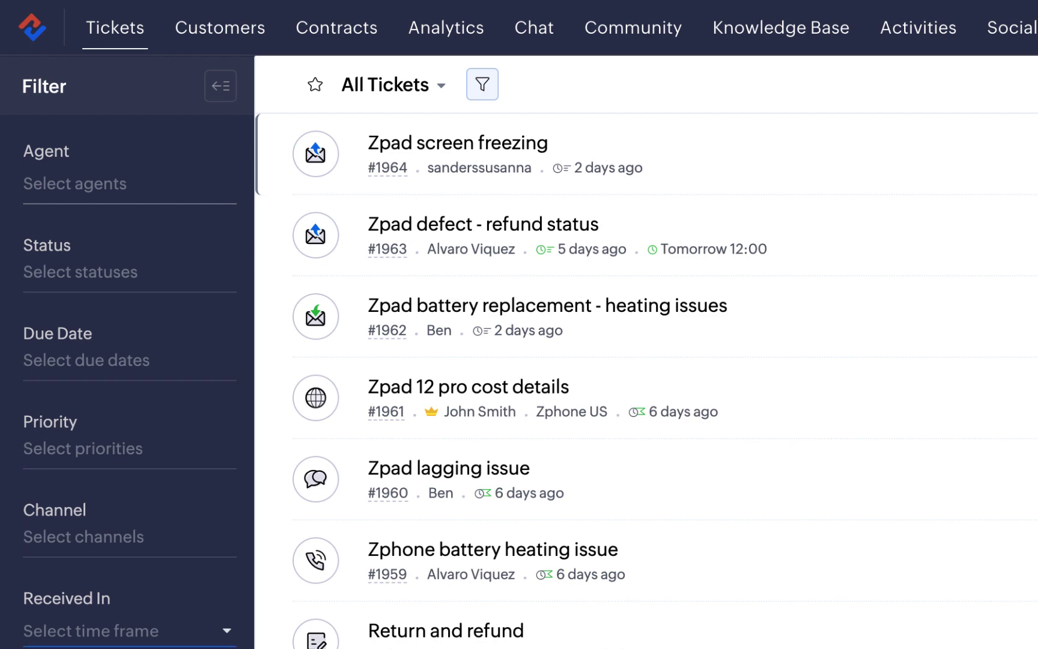
pyautogui.press('Tab')
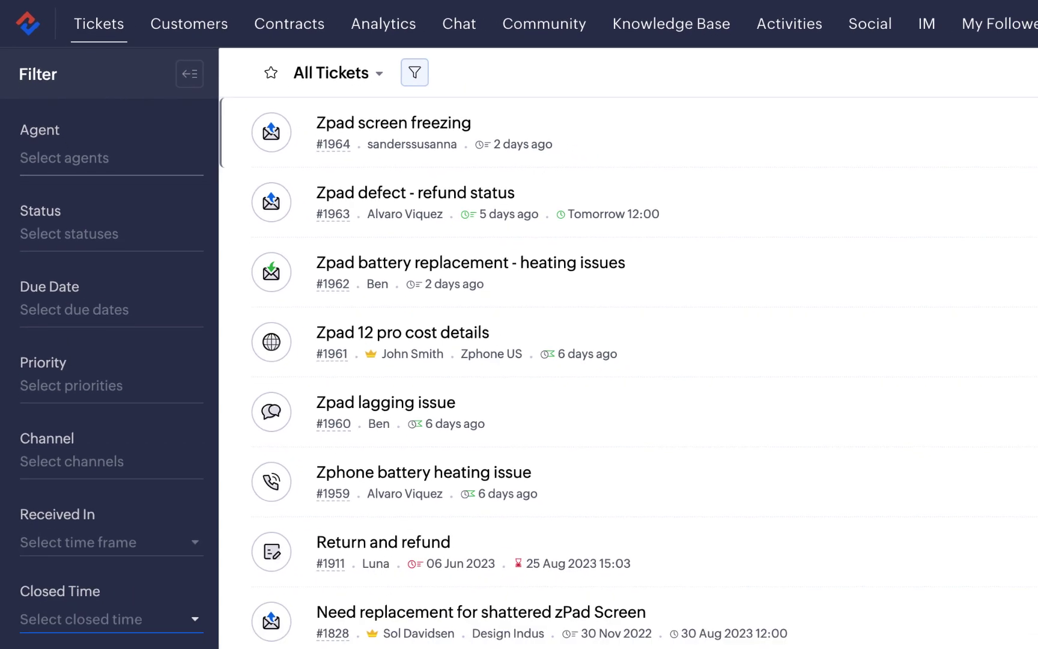
pyautogui.click(258, 46)
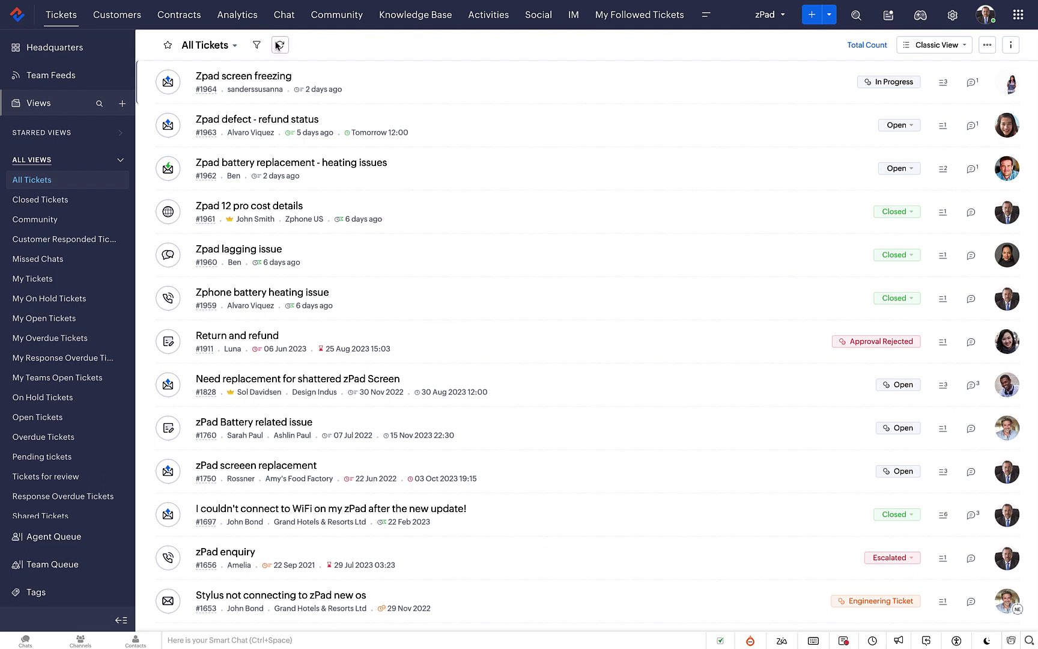
# - Dismiss the Sort By menu unchanged and reveal the All Tickets total of 187
pyautogui.moveTo(717, 73)
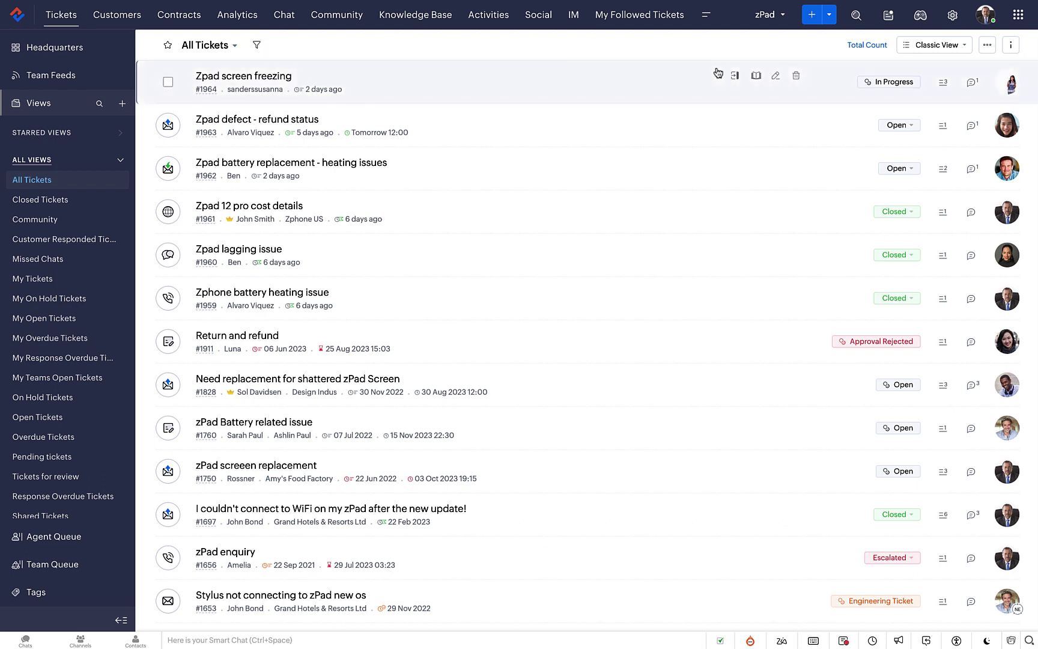
pyautogui.click(989, 48)
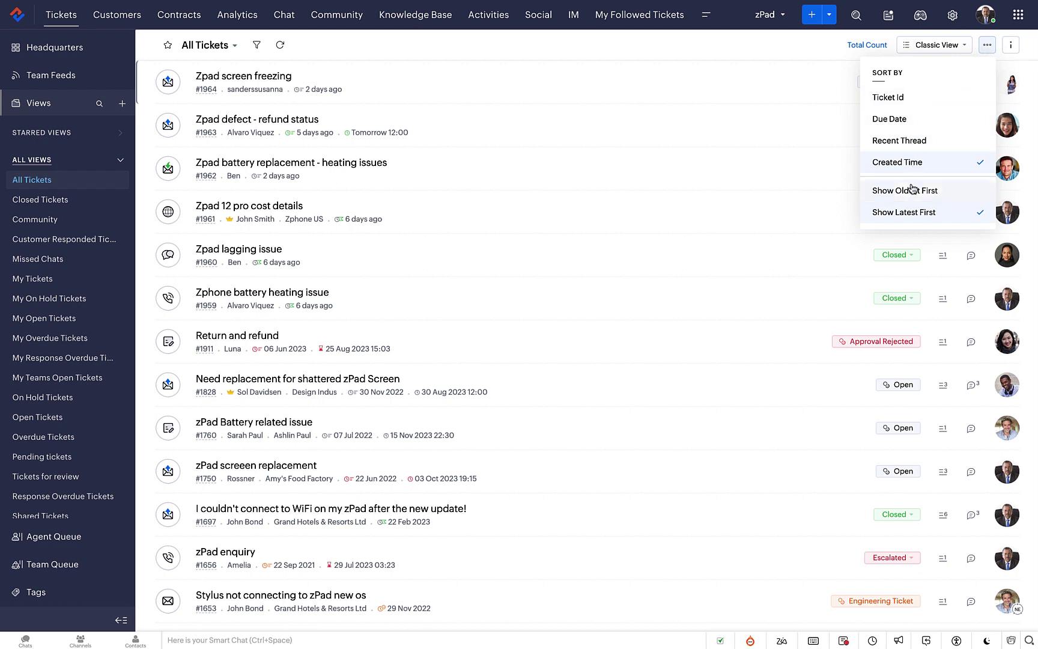
pyautogui.click(825, 52)
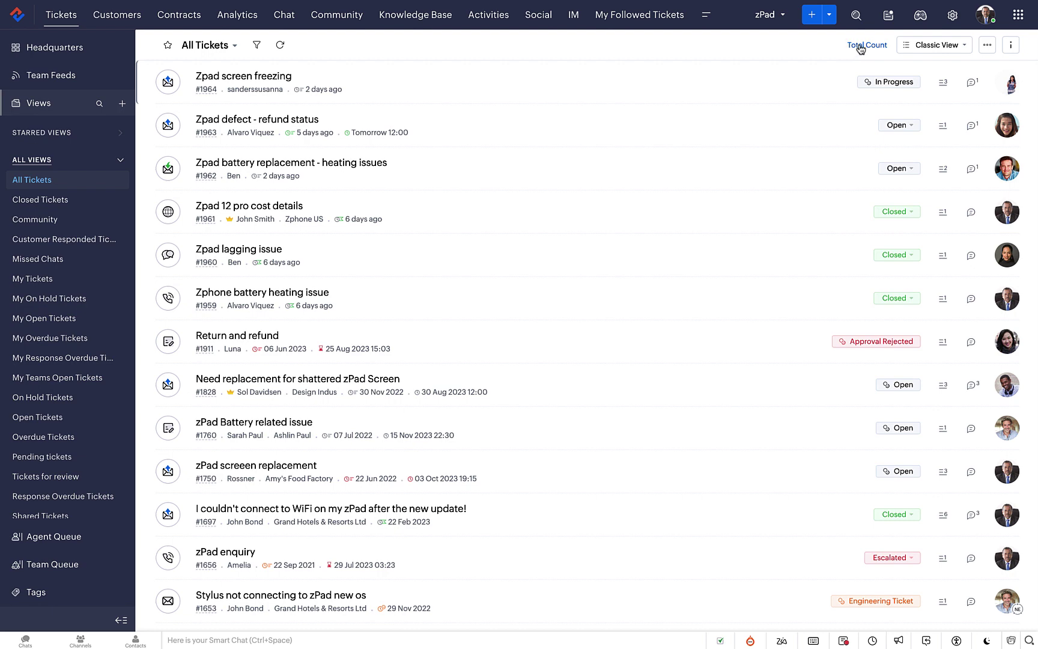
pyautogui.click(860, 48)
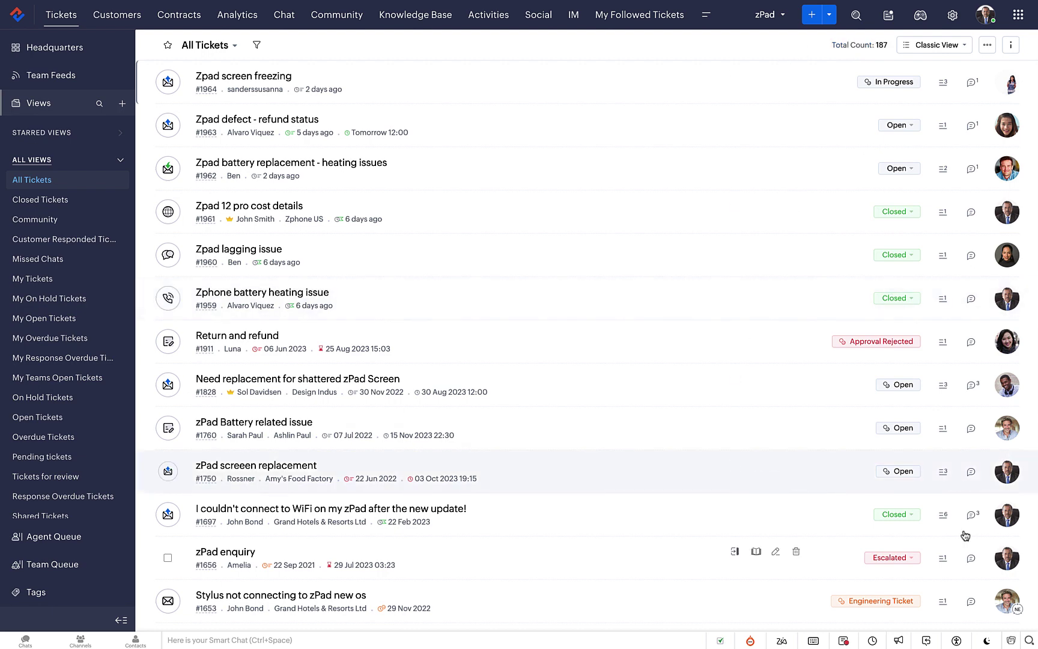
# - Jump to the bottom of the ticket list and back to the top
pyautogui.scroll(-2, 968, 565)
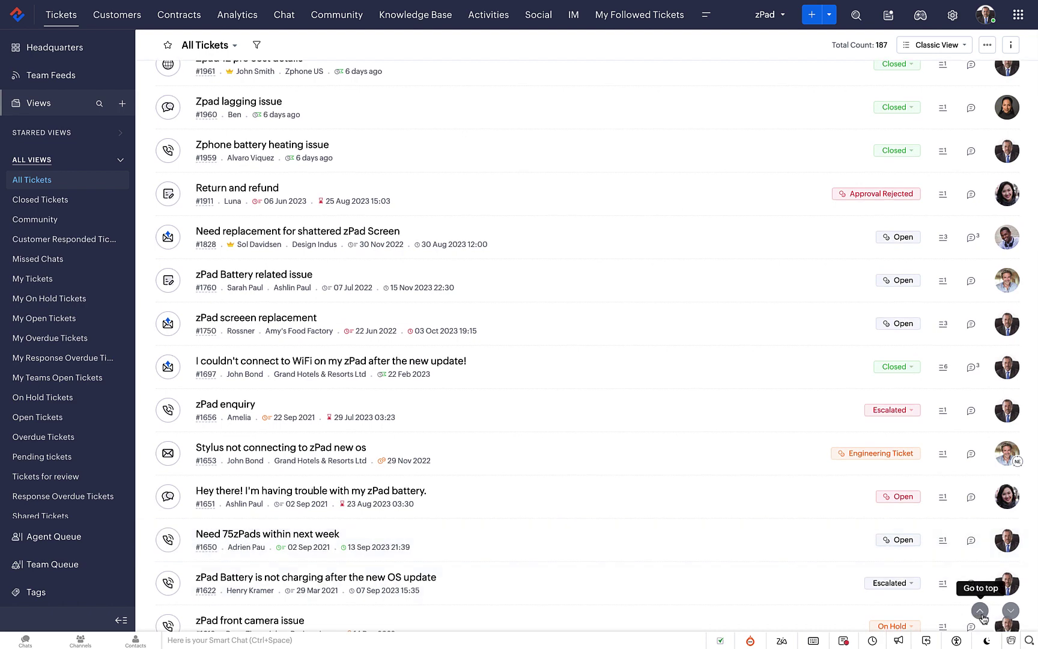
pyautogui.click(1010, 611)
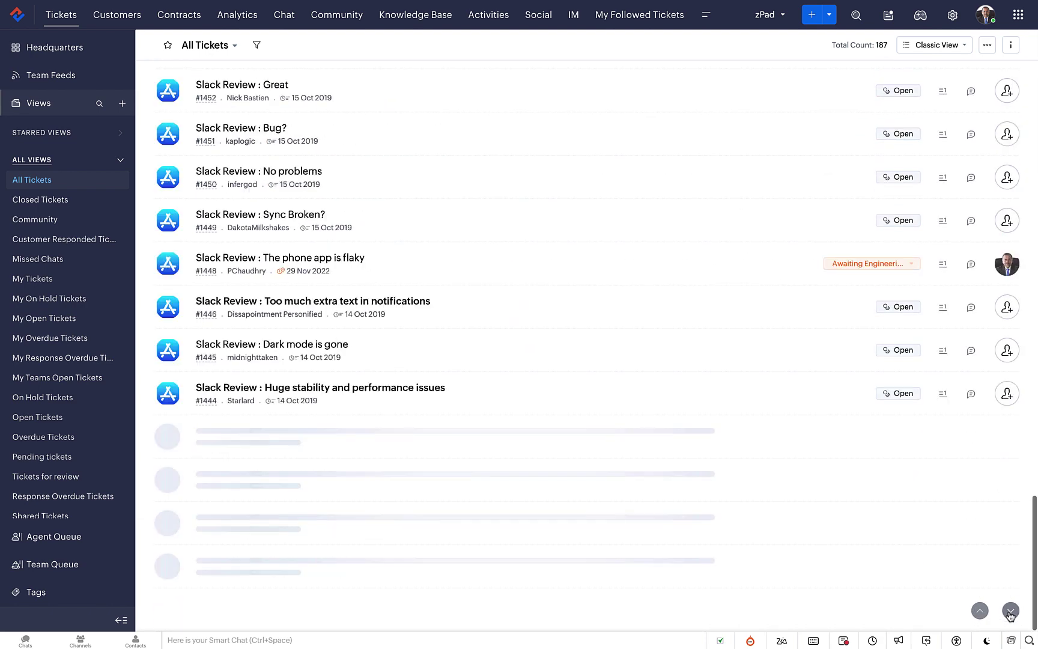
pyautogui.click(979, 611)
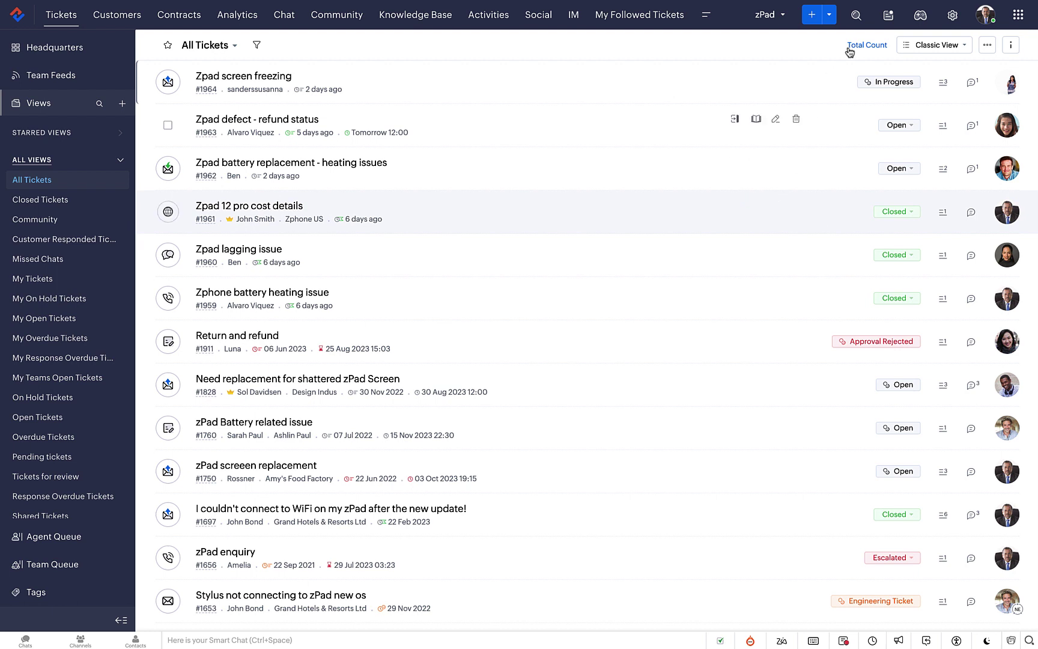
# - Switch All Tickets to Compact View, leaving the All Tickets view selected
pyautogui.click(944, 52)
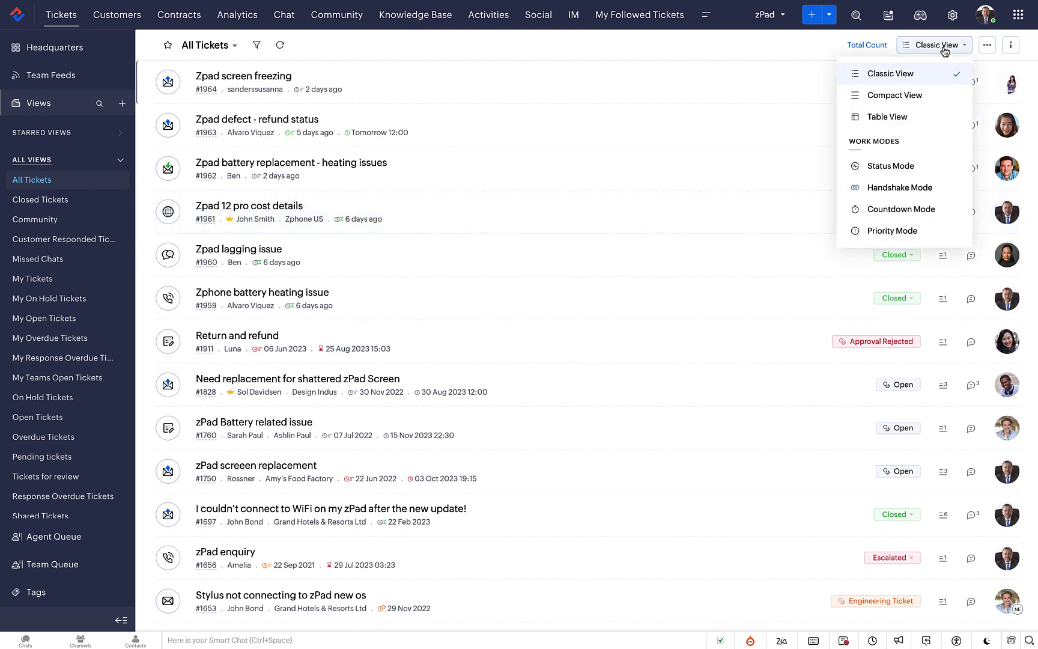
pyautogui.click(903, 95)
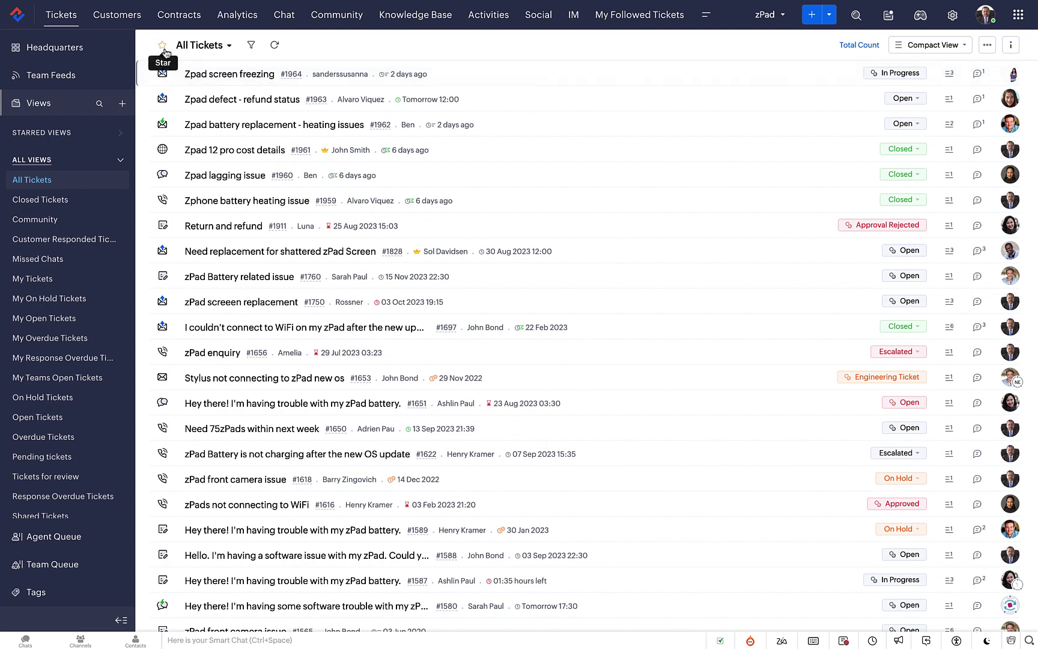
pyautogui.click(210, 50)
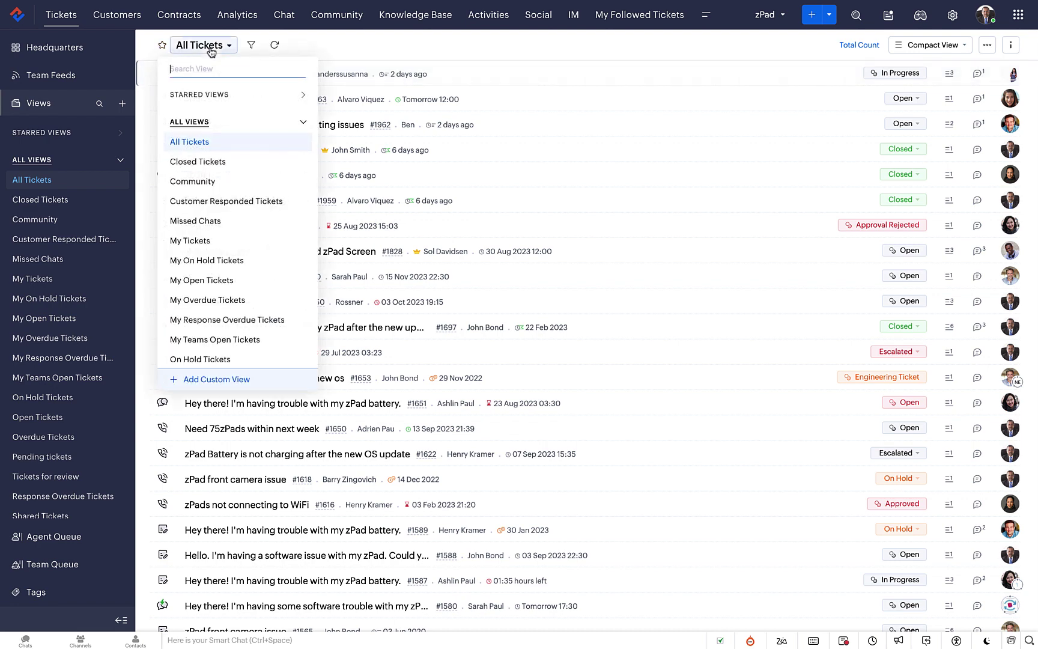
pyautogui.click(362, 49)
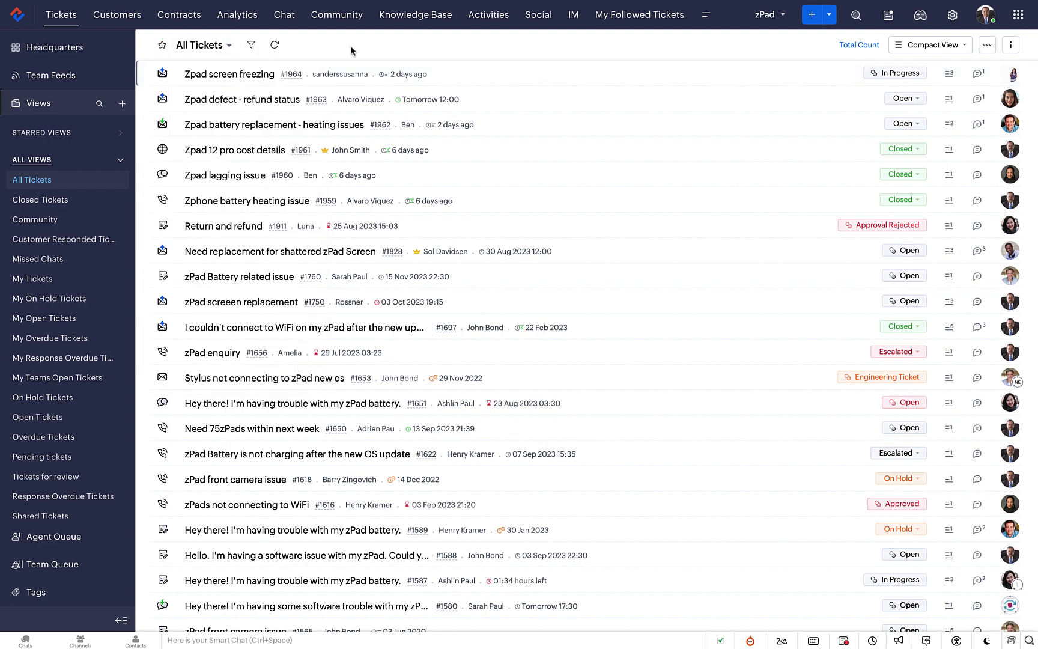
# - Switch to Table View, toggle the Status sort order, then sort tickets by Subject
pyautogui.click(916, 48)
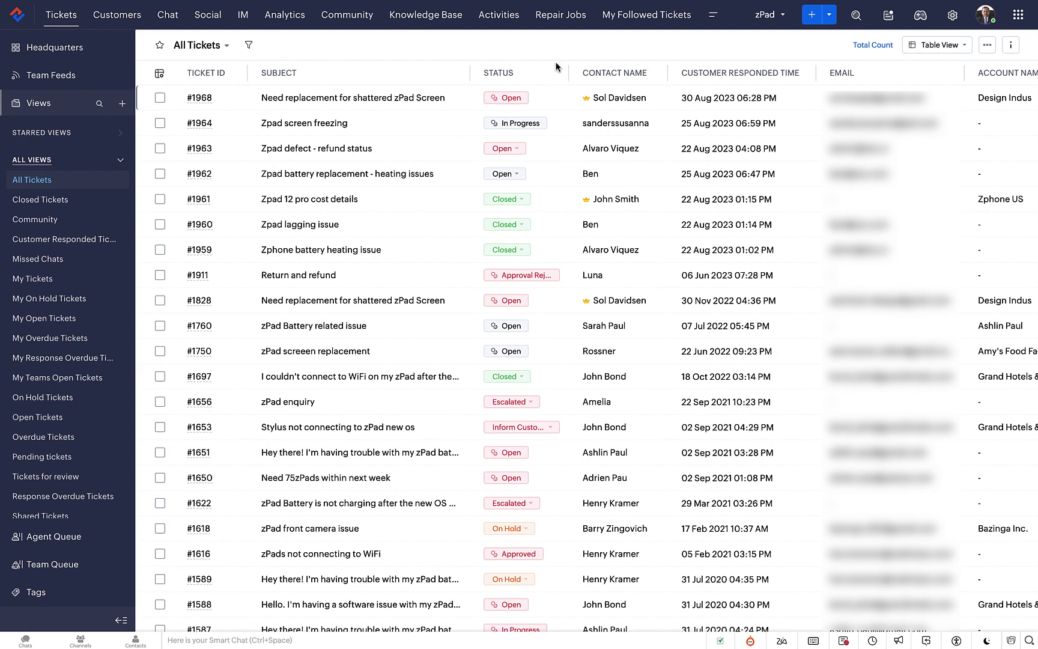
pyautogui.click(534, 75)
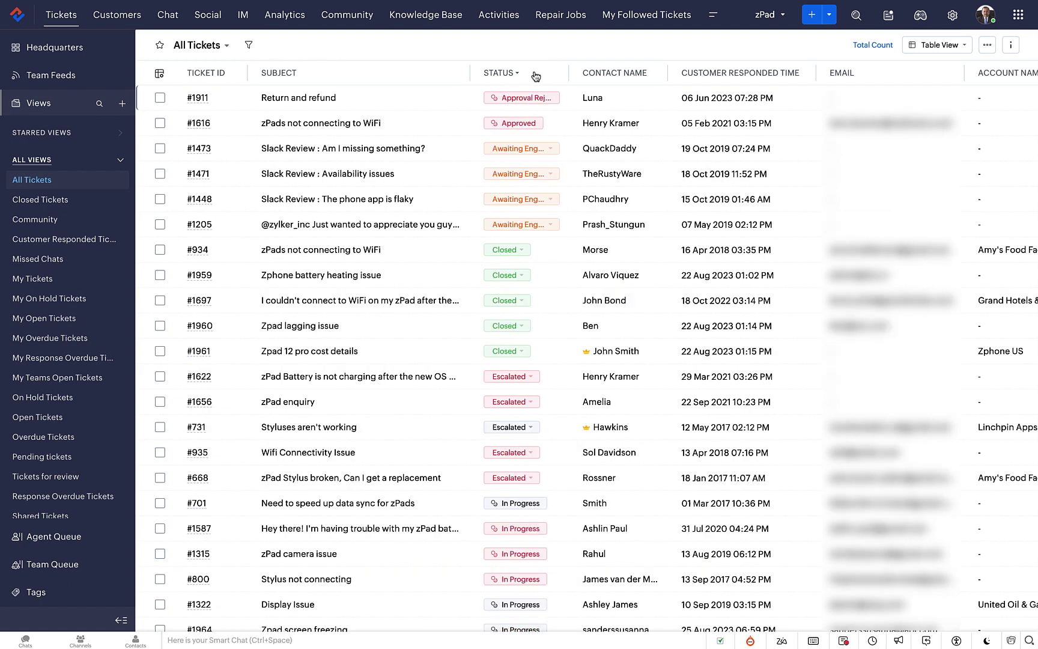
pyautogui.click(535, 76)
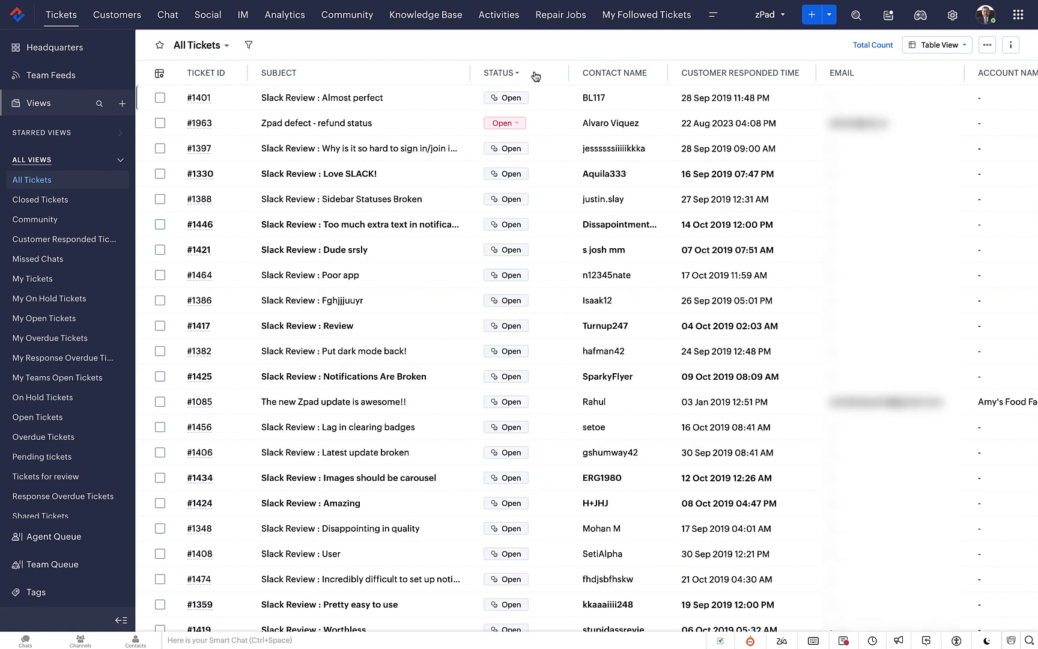
pyautogui.click(534, 76)
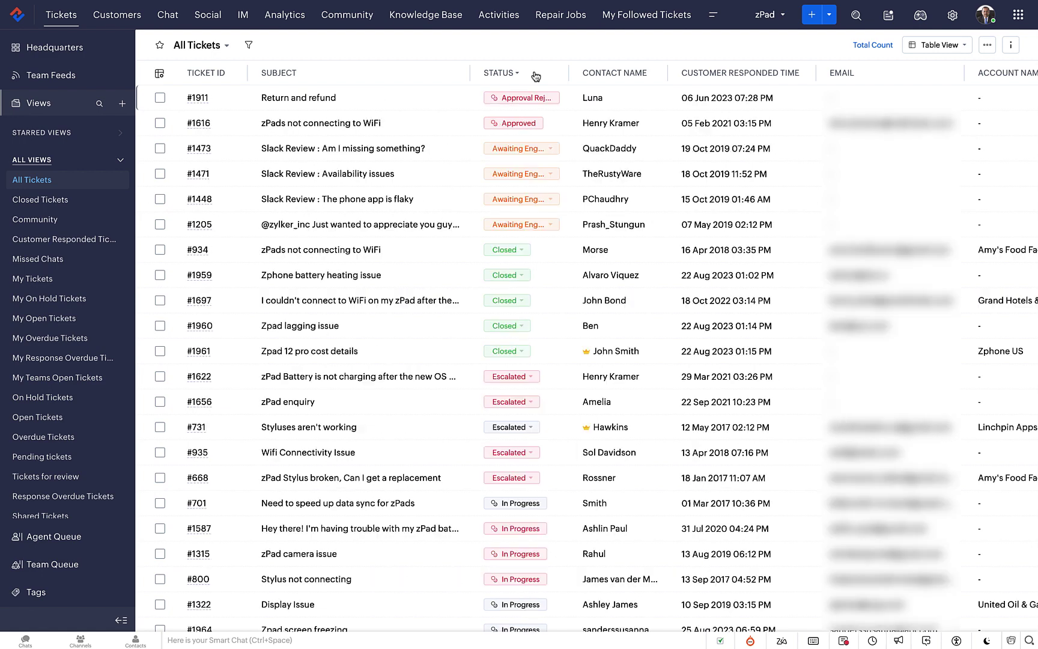
pyautogui.click(360, 77)
# - Add the Product Name column, move Ticket Owner right after Ticket Id, and save the columns
pyautogui.click(159, 73)
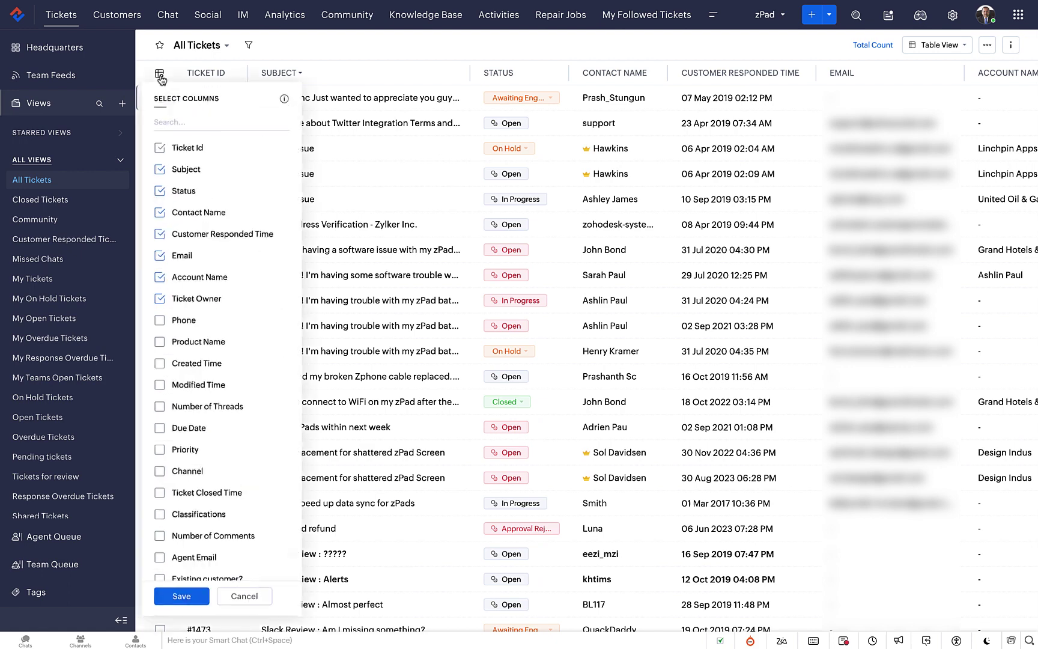
pyautogui.click(159, 342)
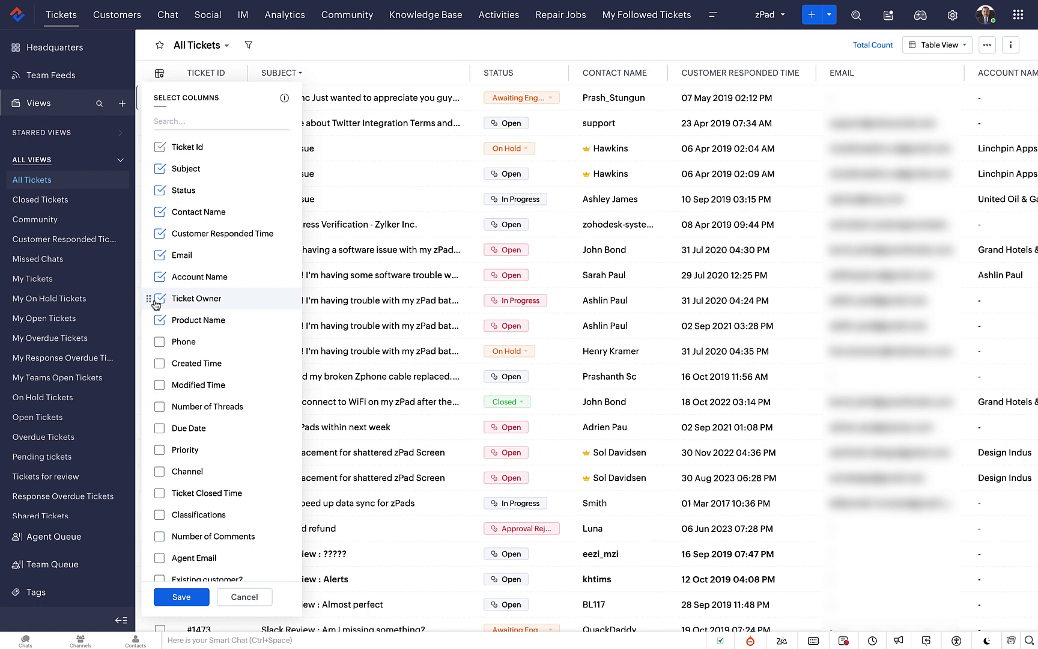
pyautogui.moveTo(155, 304); pyautogui.dragTo(166, 167)
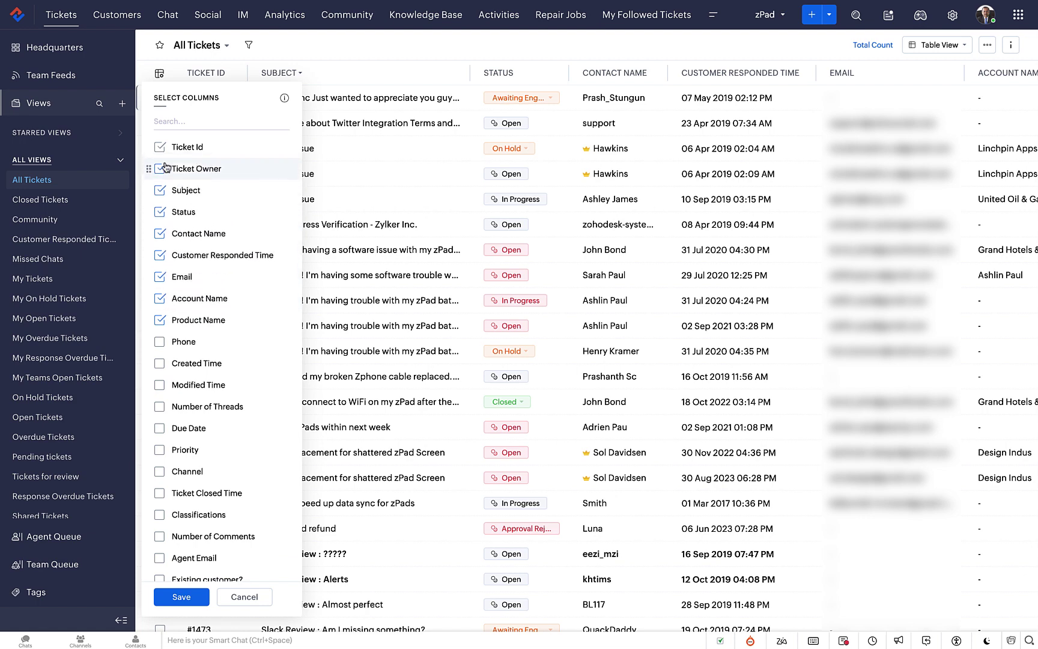
pyautogui.click(182, 596)
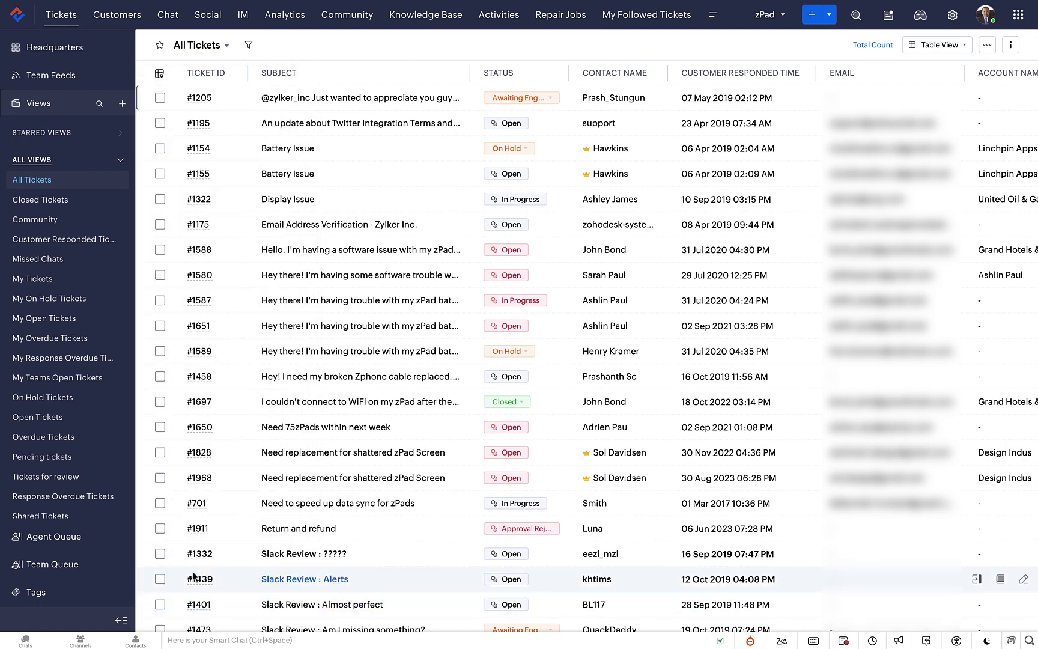